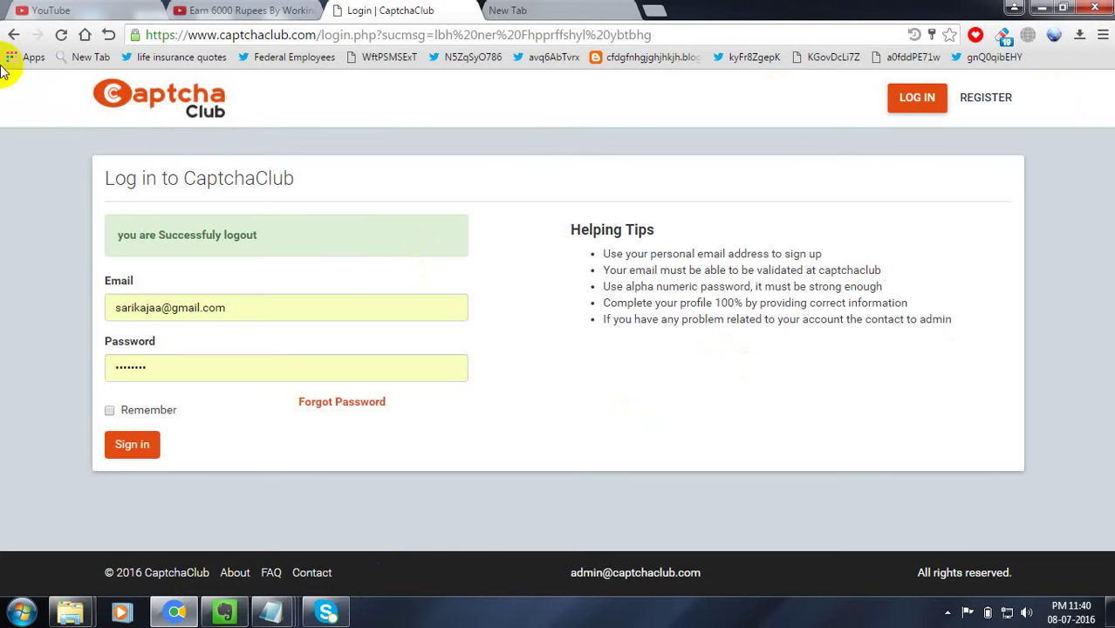
# Go back toward the dashboard, which redirects to the login page after logout
pyautogui.click(14, 33)
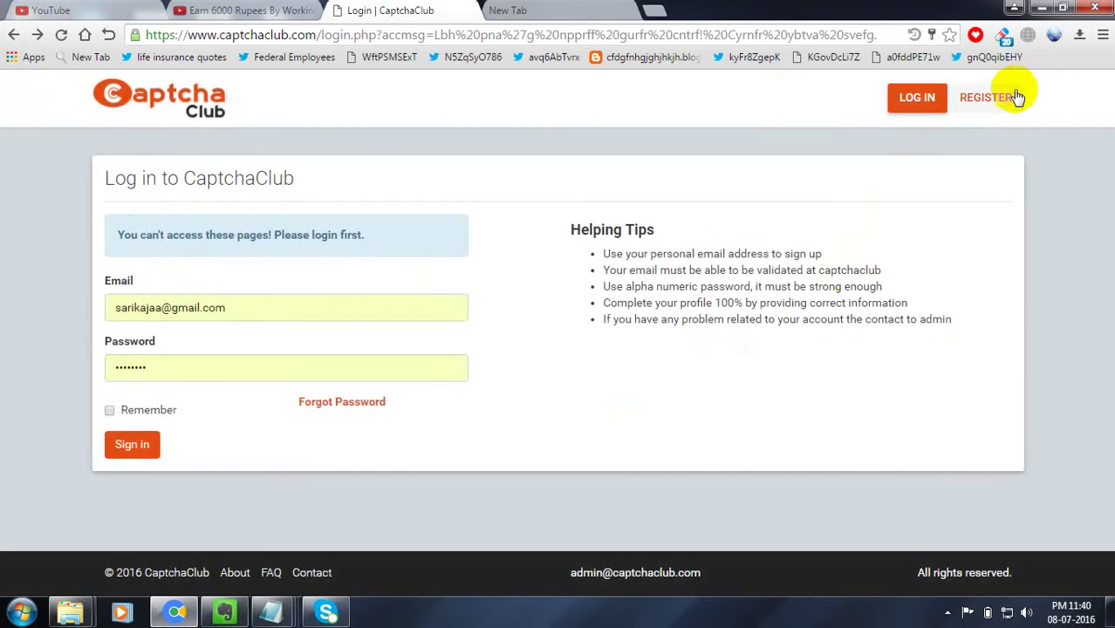
# Open the registration form, submit it, and adjust the username until it validates
pyautogui.click(1014, 97)
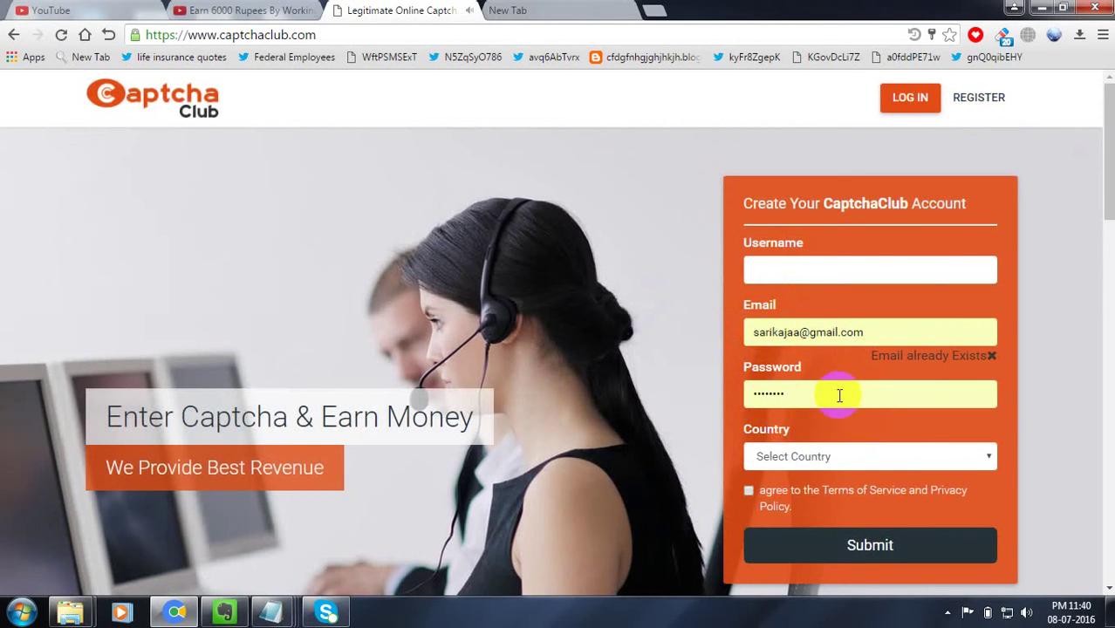
pyautogui.scroll(-5, 1021, 401)
pyautogui.scroll(-3, 1024, 398)
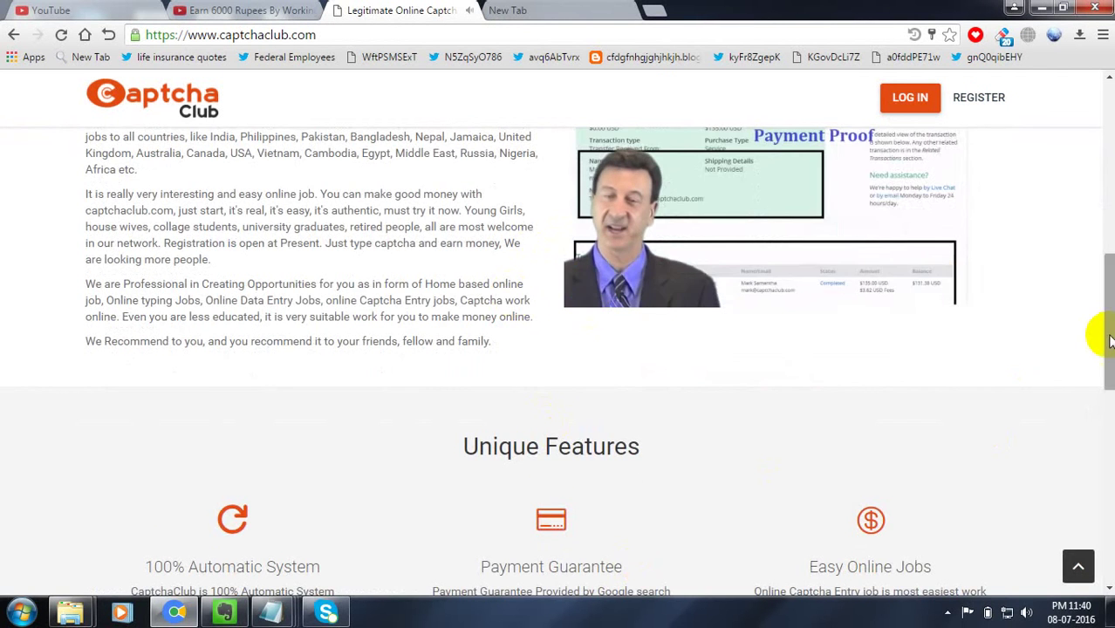
pyautogui.scroll(4, 1095, 337)
pyautogui.scroll(4, 1097, 324)
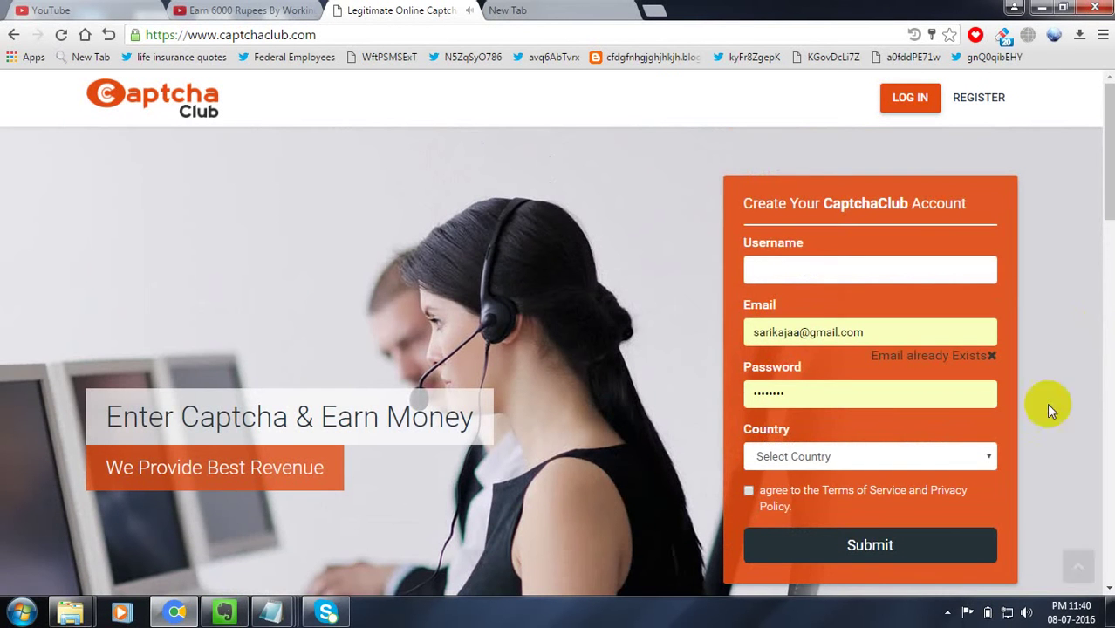
pyautogui.click(871, 549)
pyautogui.write('son')
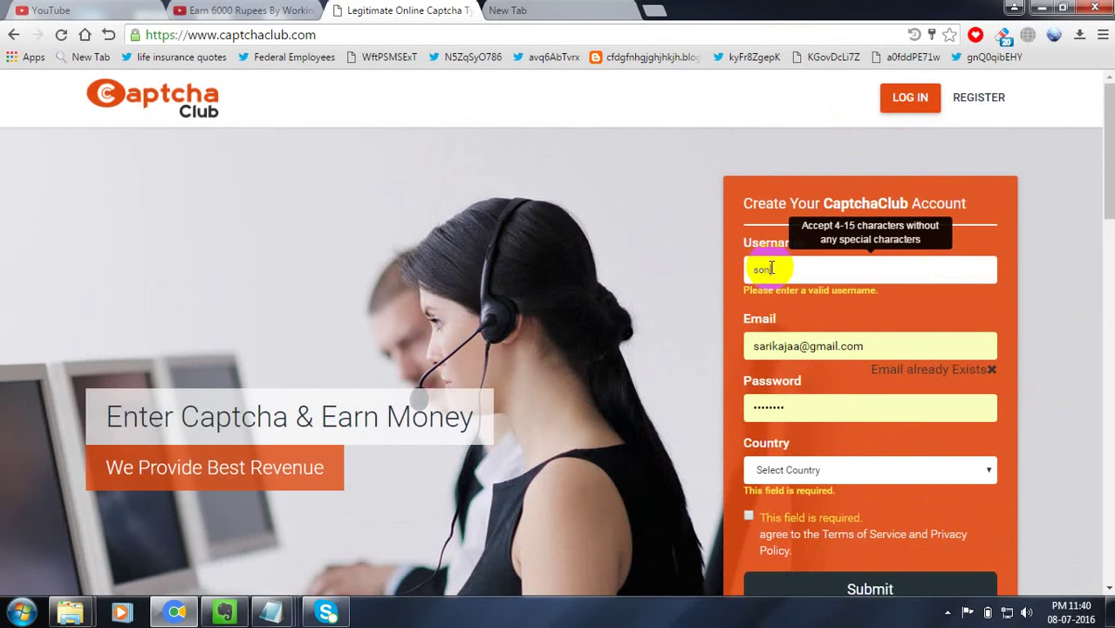
pyautogui.write('i786')
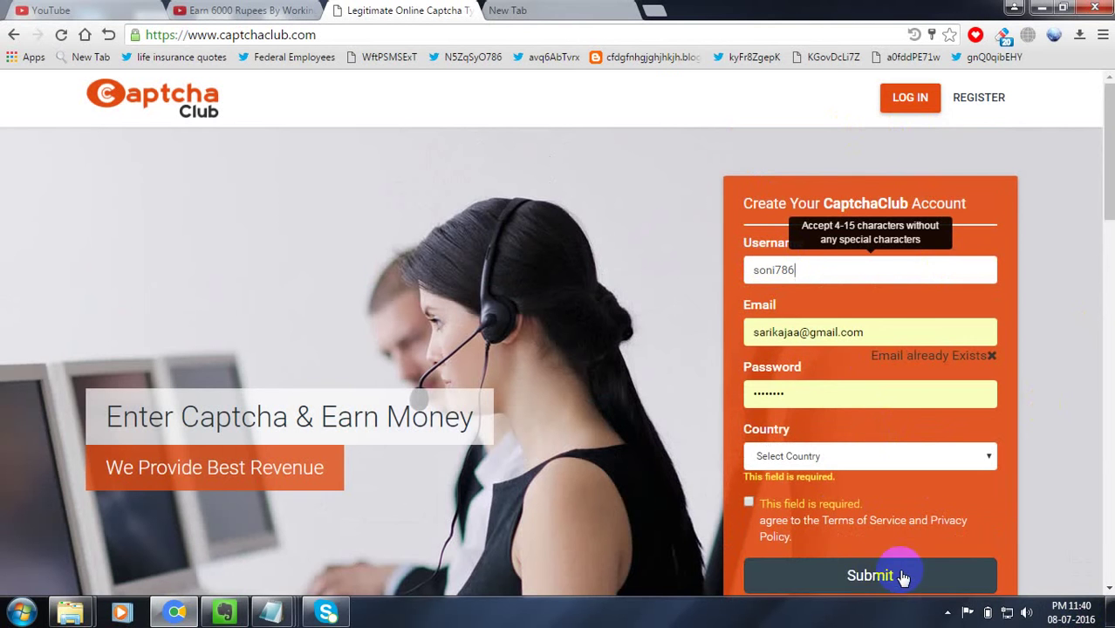
pyautogui.click(860, 574)
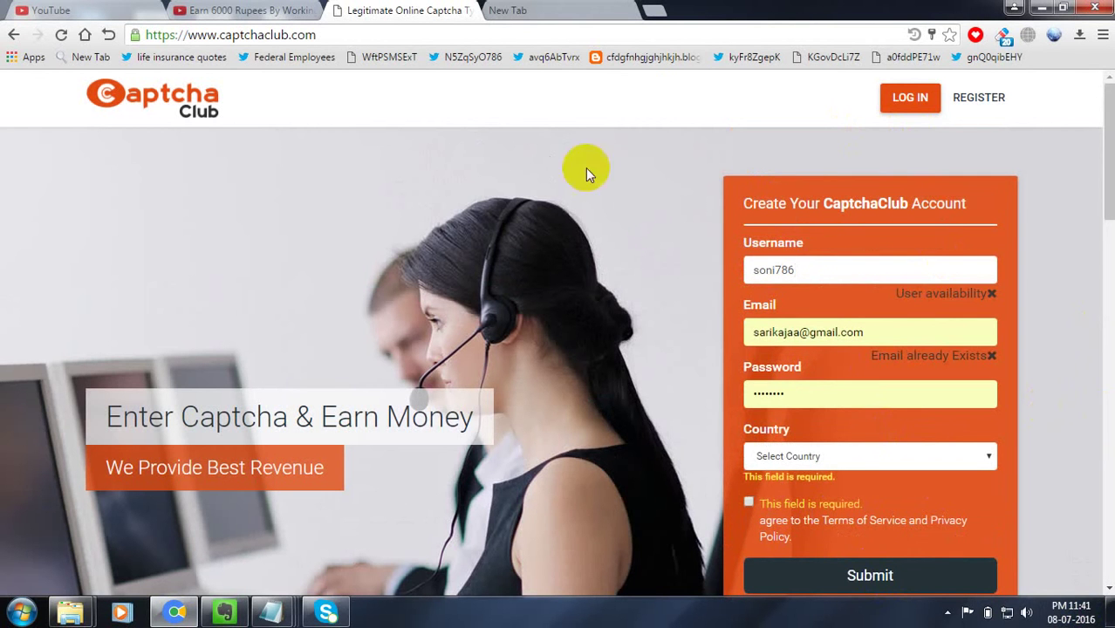
# Agree to the terms of service and choose India from the country list
pyautogui.click(748, 503)
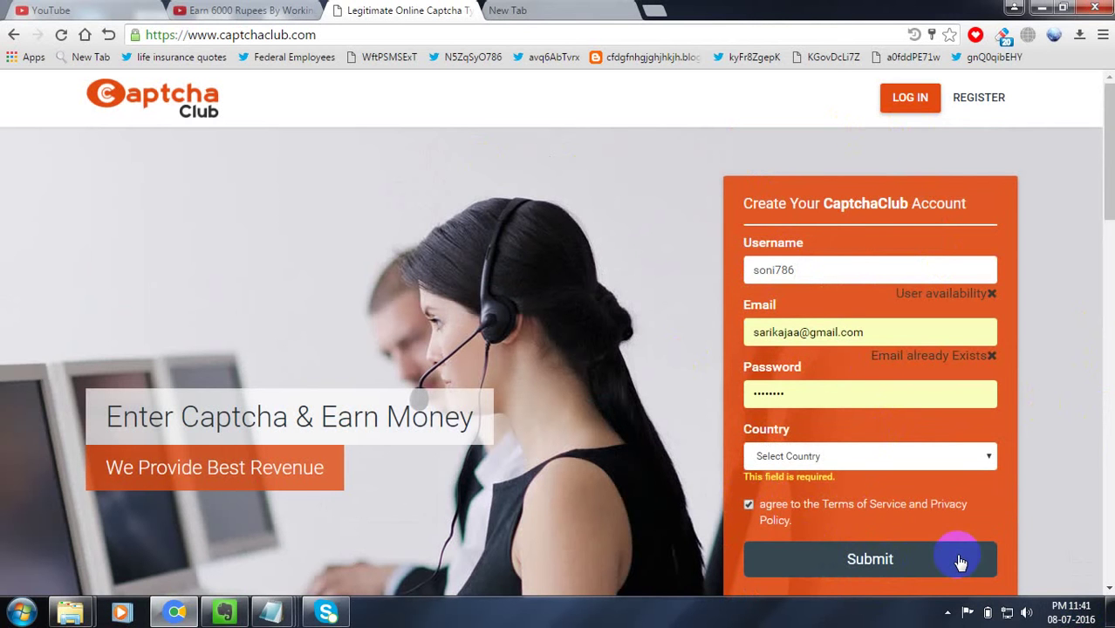
pyautogui.click(876, 571)
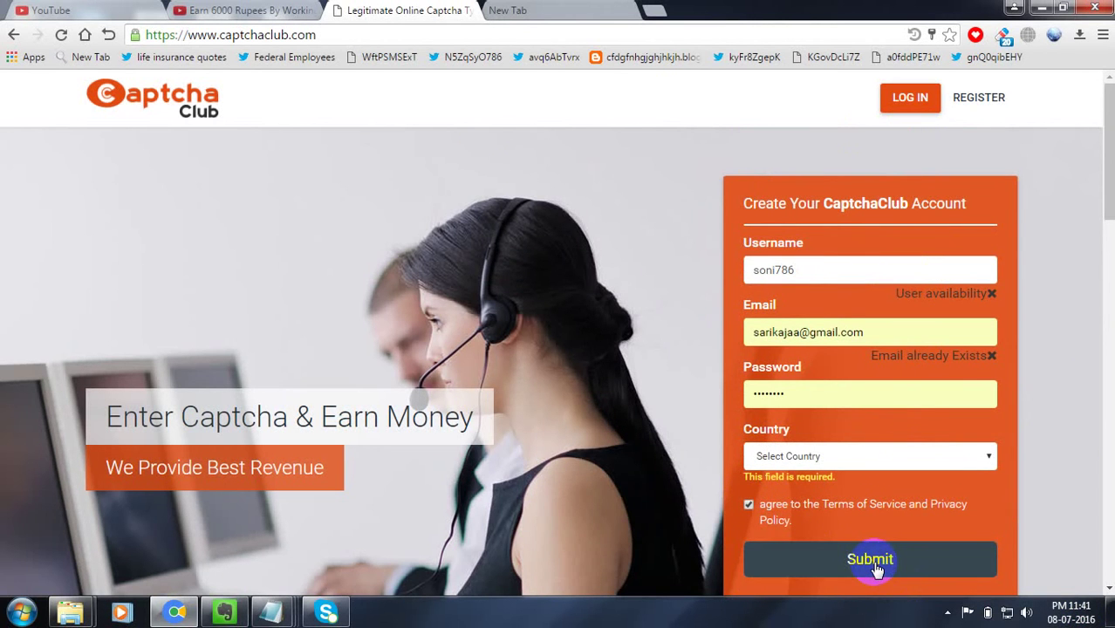
pyautogui.click(907, 99)
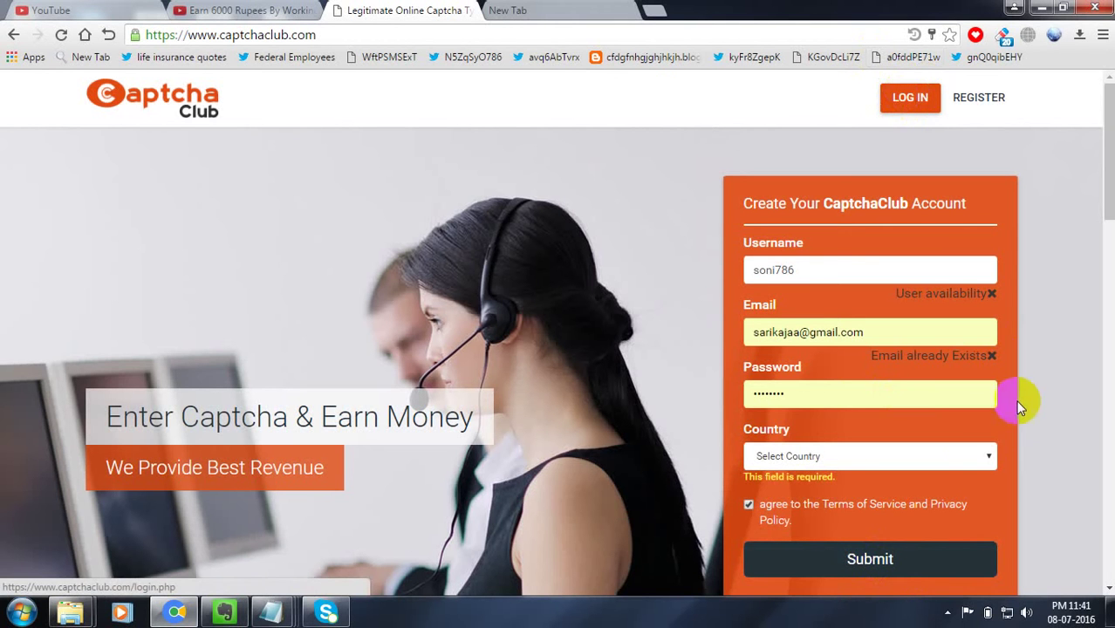
pyautogui.click(988, 456)
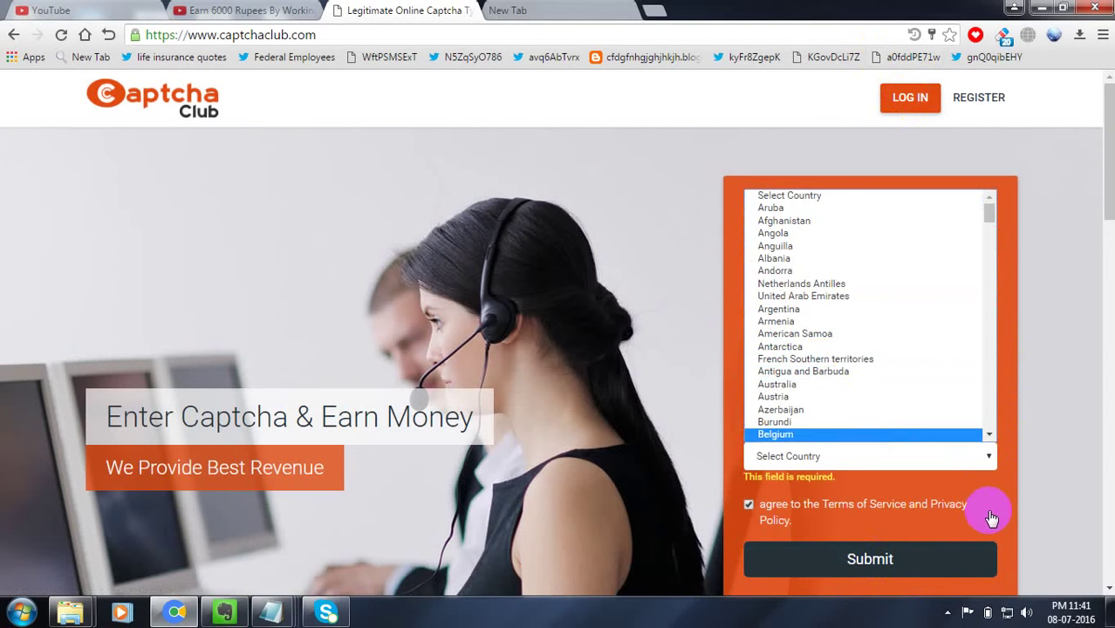
pyautogui.write('india')
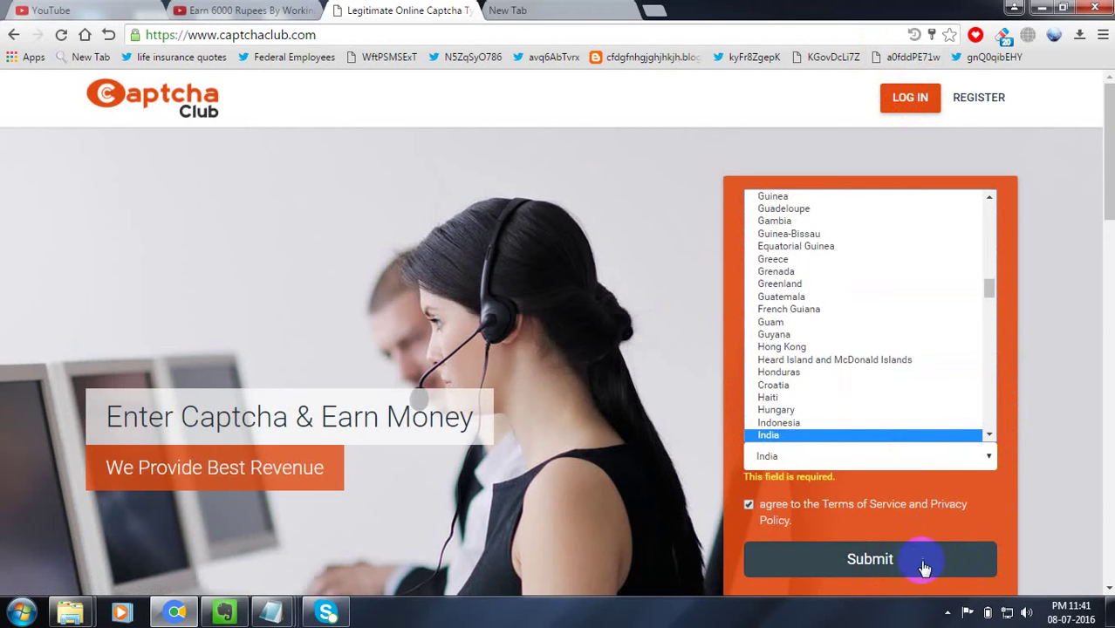
# Confirm India as country and submit the form to create the Standard account
pyautogui.click(768, 433)
pyautogui.click(853, 547)
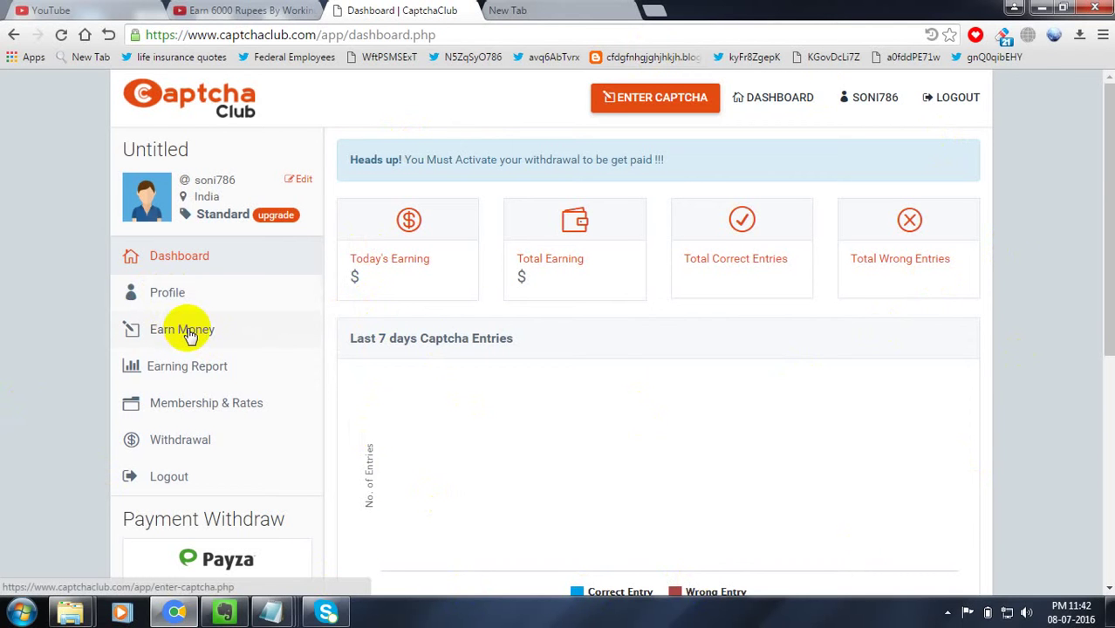
# Visit Enter Captcha, then view the empty last-7-days Earning Report
pyautogui.click(188, 331)
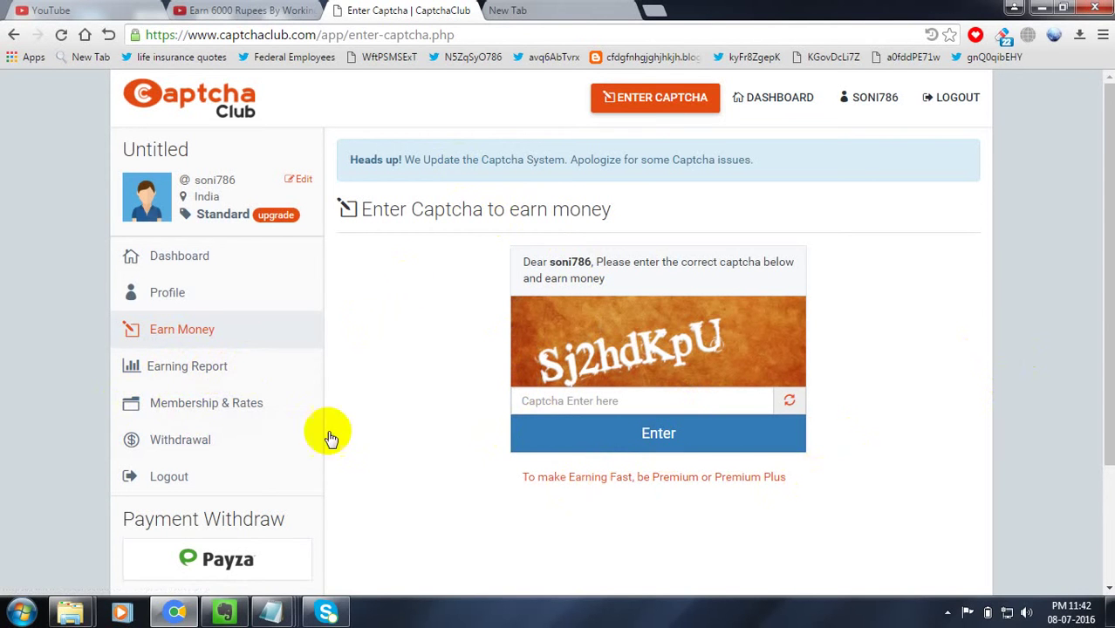
pyautogui.click(198, 370)
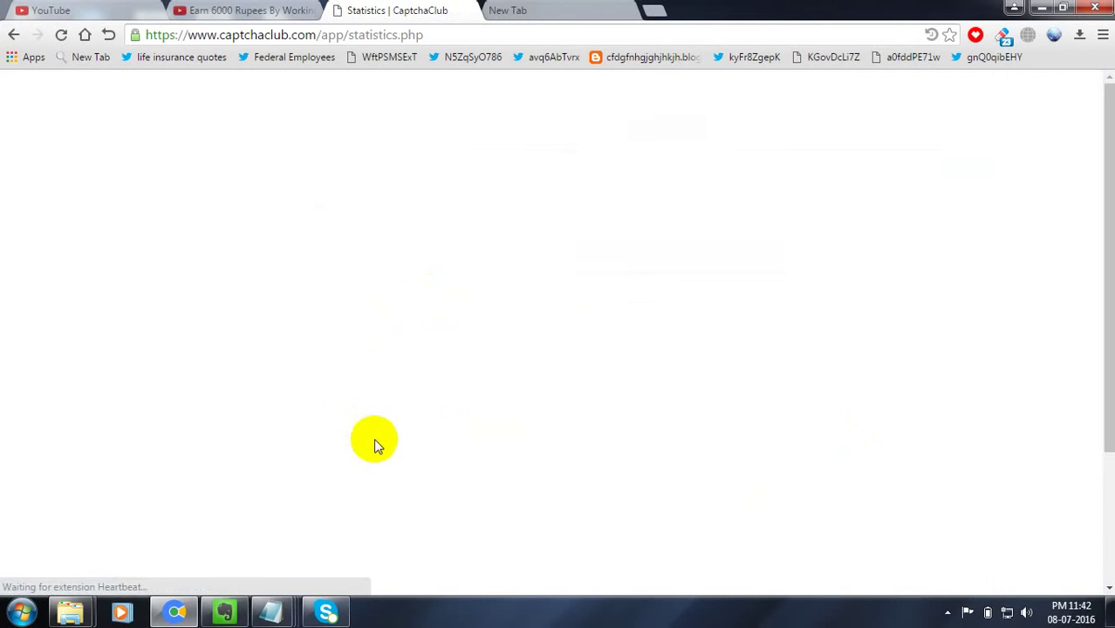
pyautogui.scroll(-3, 707, 398)
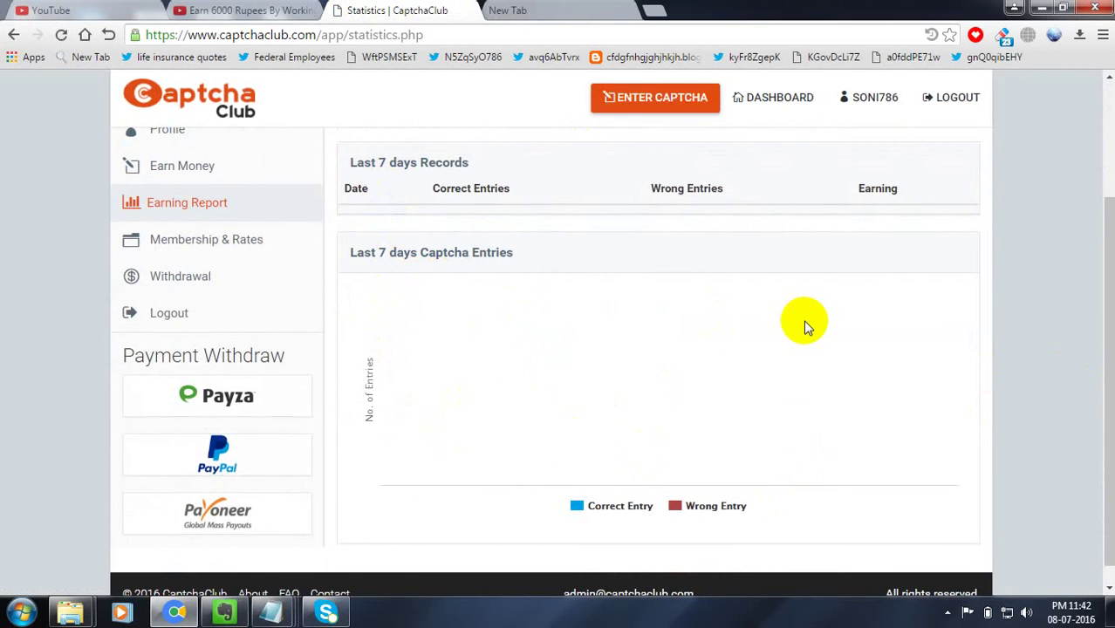
# Compare Standard, Premium and Premium+ plans, highlighting Standard's 0.03$ potential earning
pyautogui.click(236, 241)
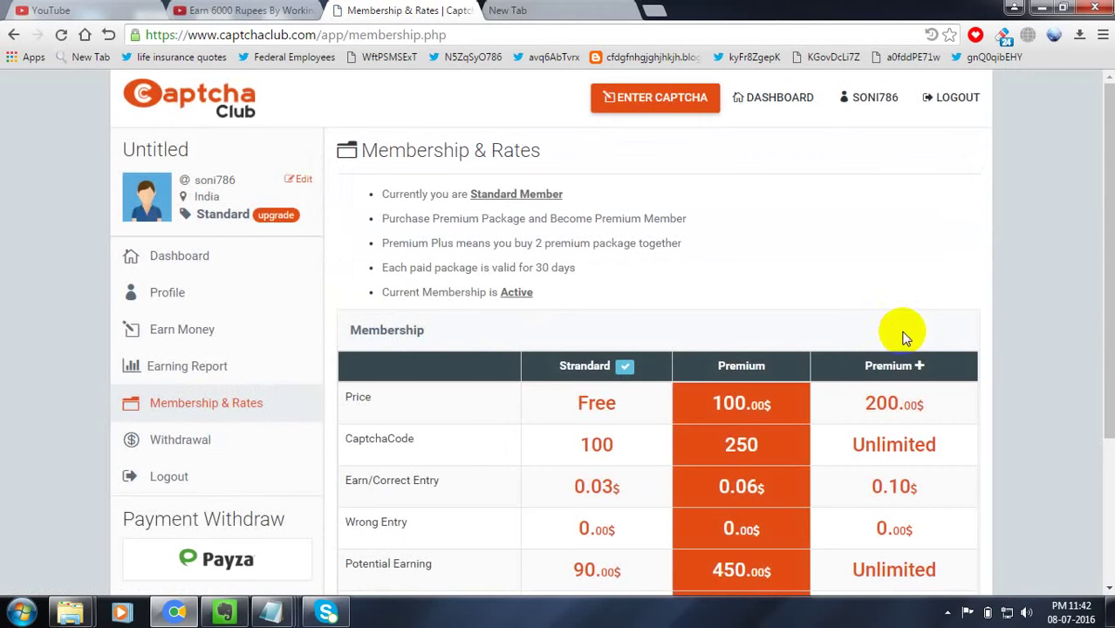
pyautogui.scroll(-2, 919, 274)
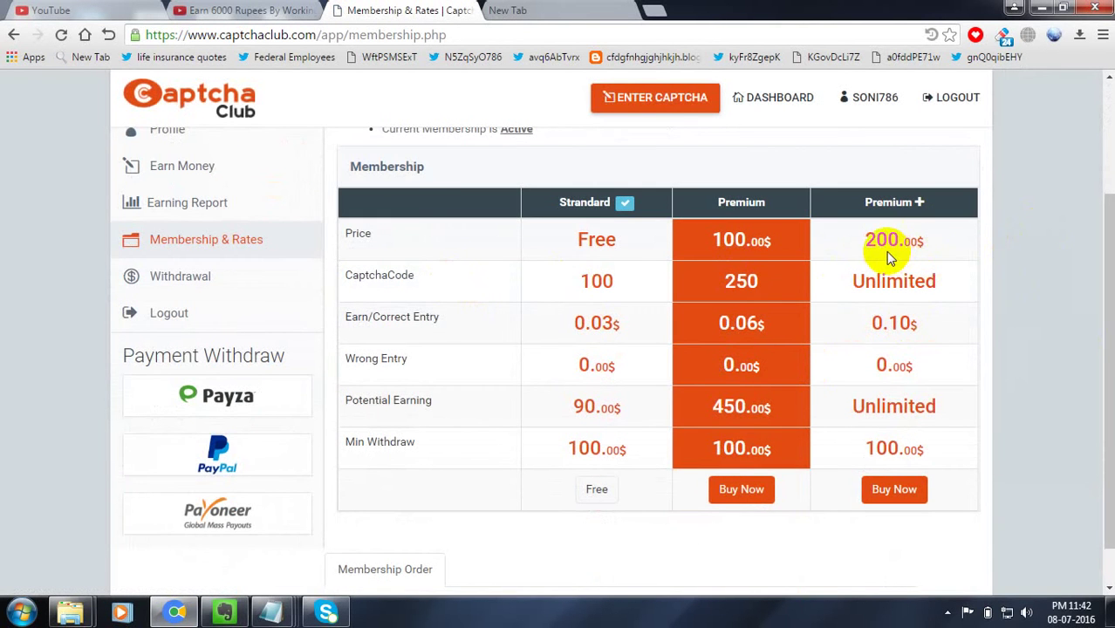
pyautogui.click(737, 241)
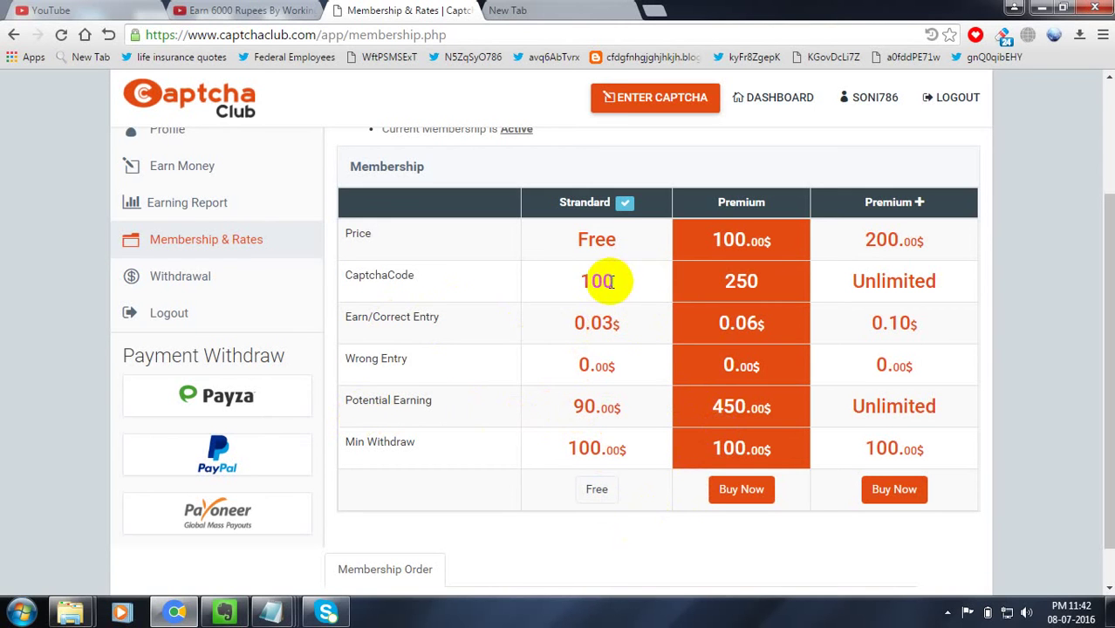
pyautogui.doubleClick(582, 408)
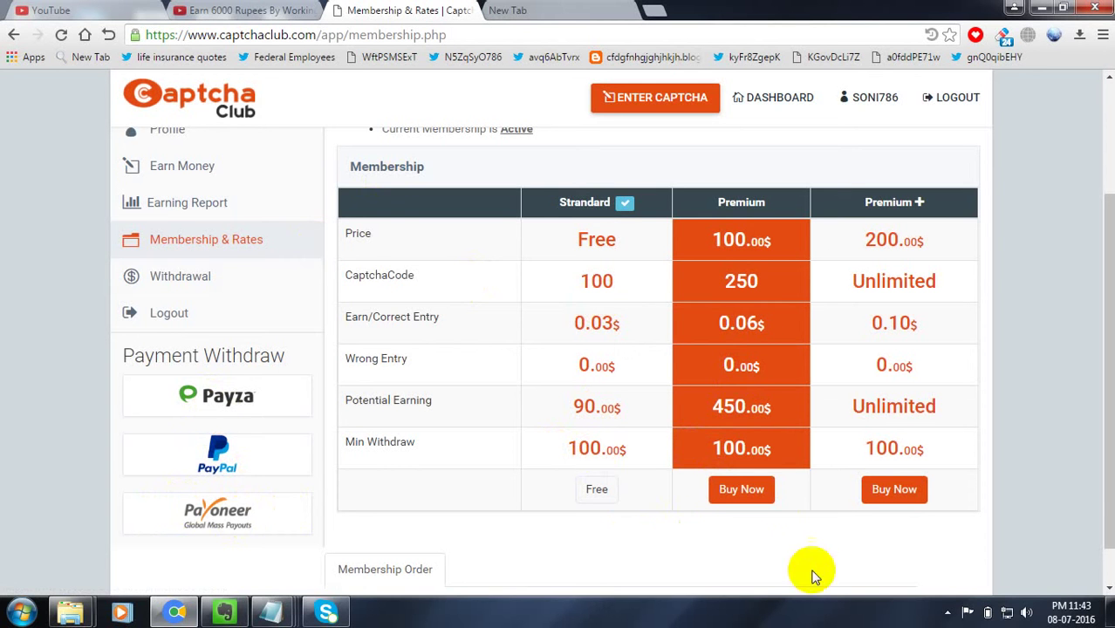
# Enter the captcha 'XWNMZ' and submit it for credit
pyautogui.scroll(1, 192, 266)
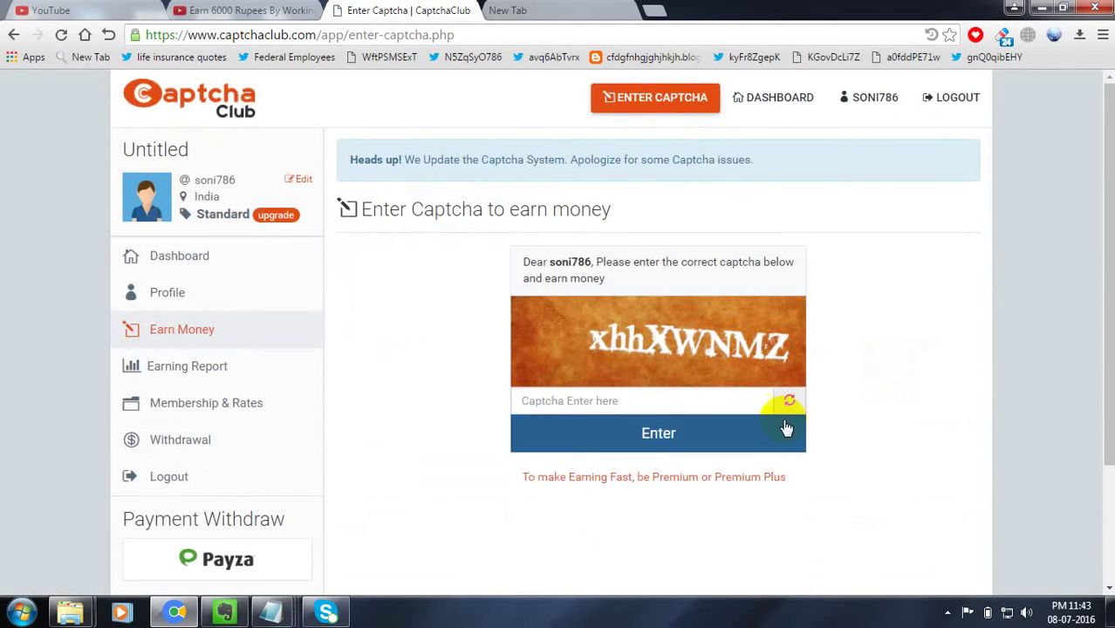
pyautogui.click(555, 400)
pyautogui.write('xhh')
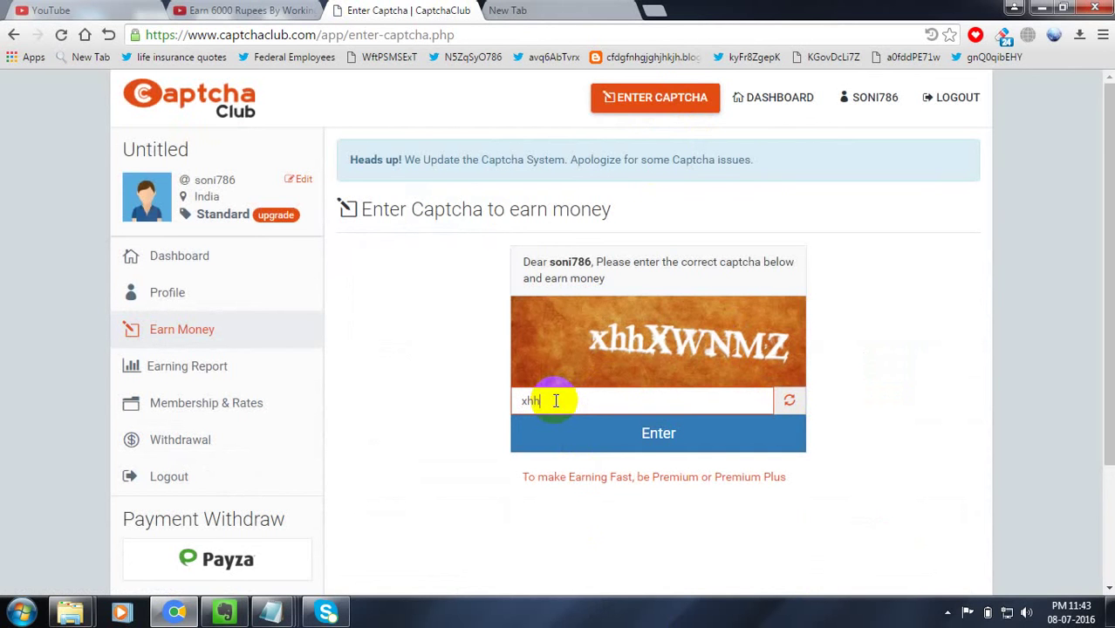
pyautogui.write('XW')
pyautogui.write('NM')
pyautogui.write('Z')
pyautogui.click(665, 436)
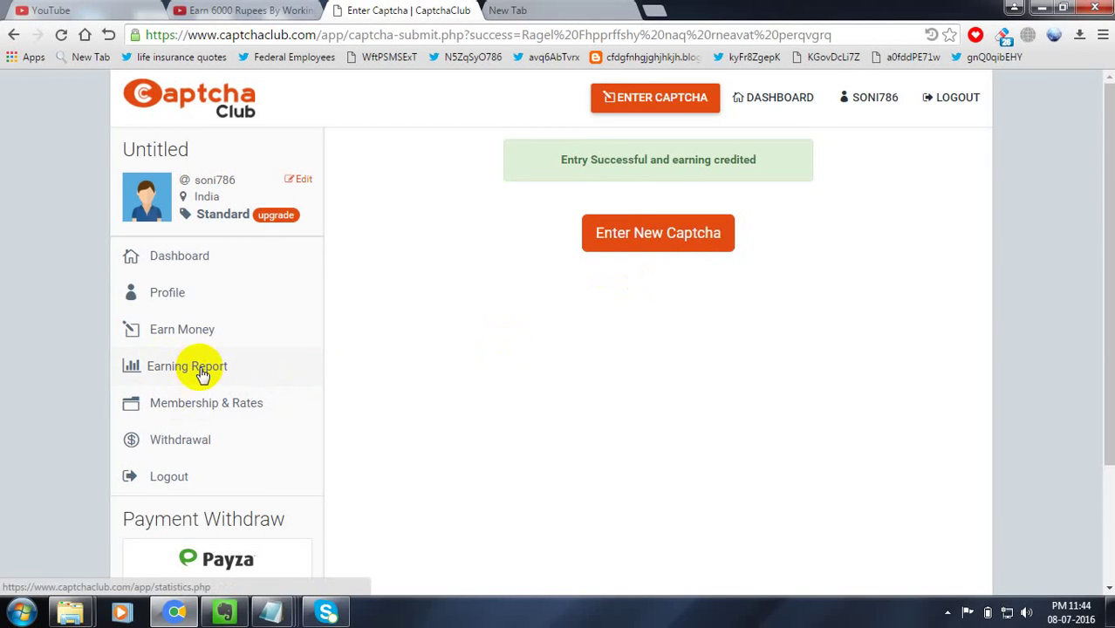
# Check the Earning Report for one correct entry and $0.03 earned today
pyautogui.click(175, 370)
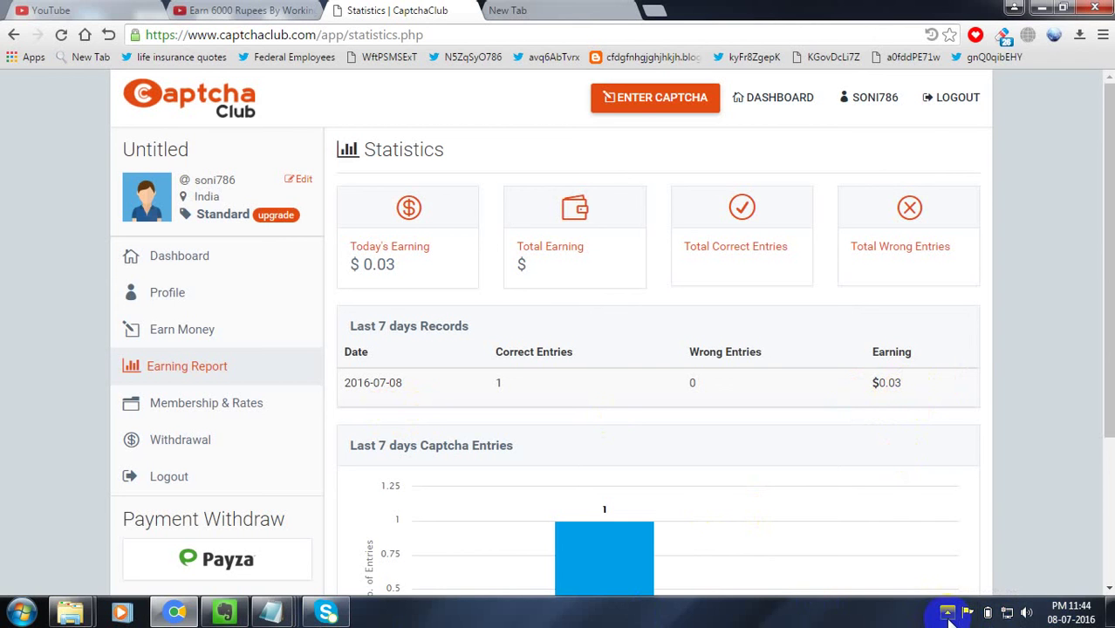
pyautogui.click(948, 609)
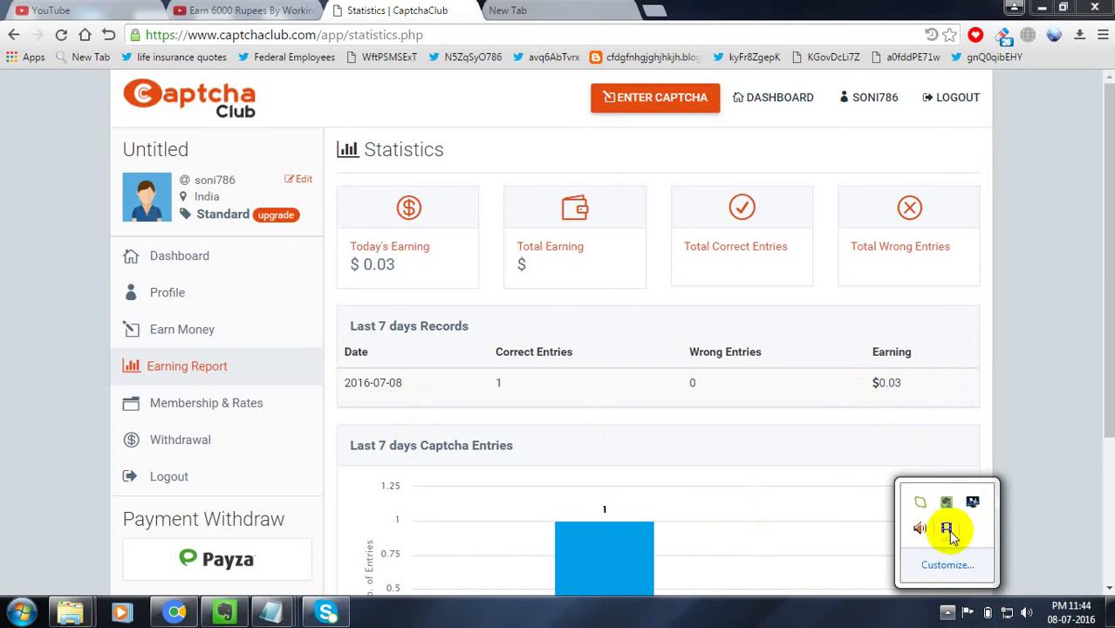